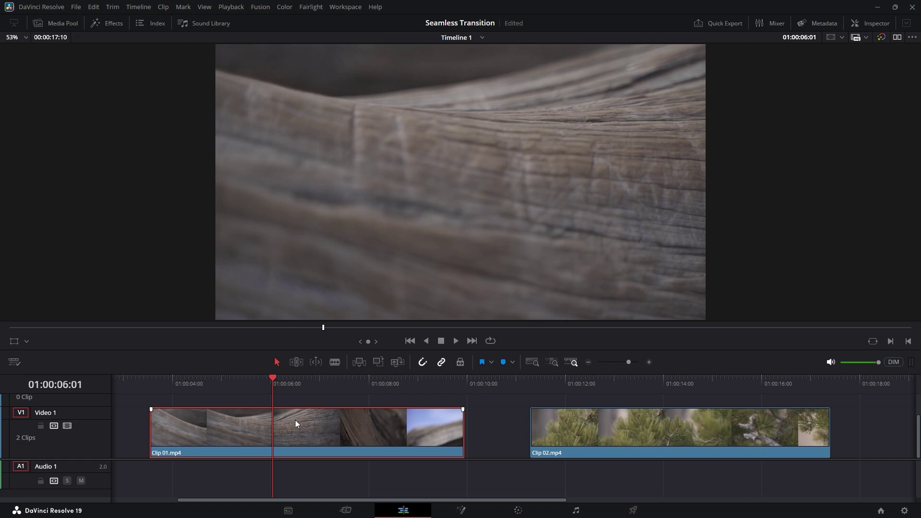
# Trim the start of Clip 01 to 01:00:05:03.
pyautogui.click(624, 381)
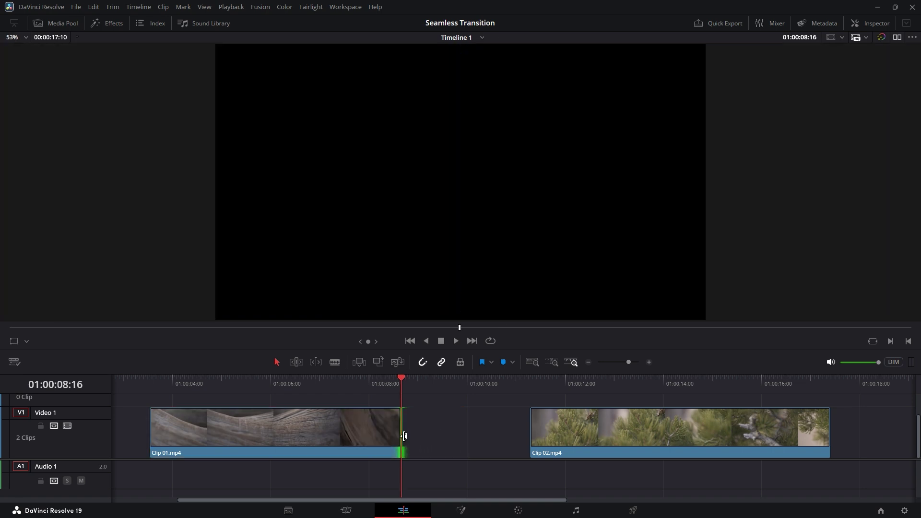
pyautogui.moveTo(404, 376); pyautogui.dragTo(228, 396)
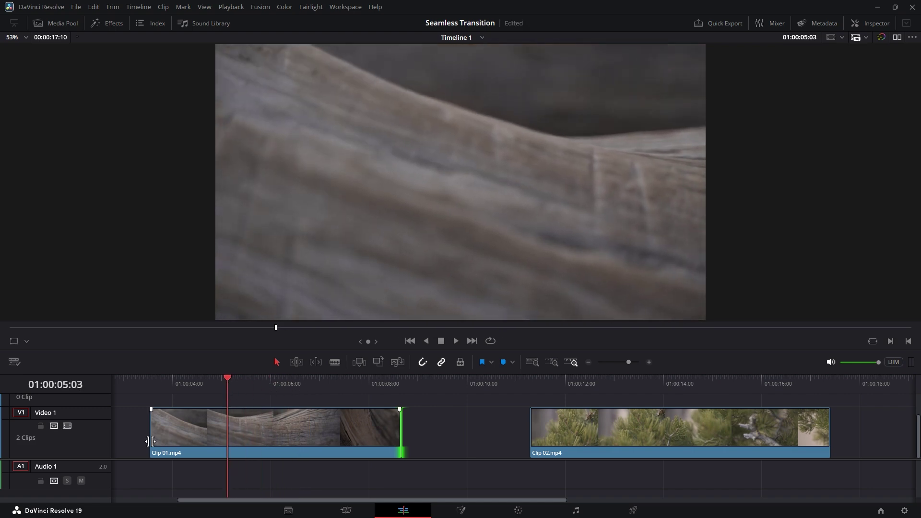
pyautogui.moveTo(150, 441); pyautogui.dragTo(229, 441)
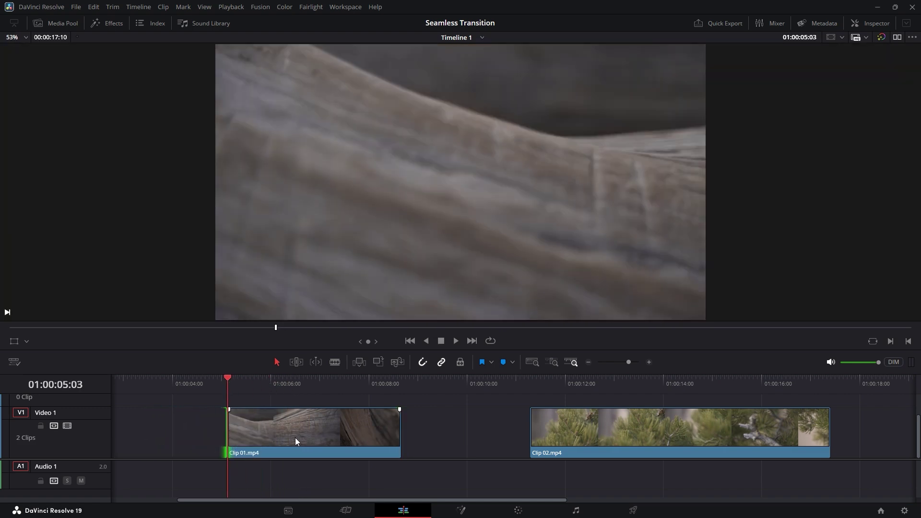
# Move Clip 02 toward Clip 01 and trim it to run from 01:00:10:16 to about 01:00:14:13.
pyautogui.moveTo(570, 440); pyautogui.dragTo(462, 438)
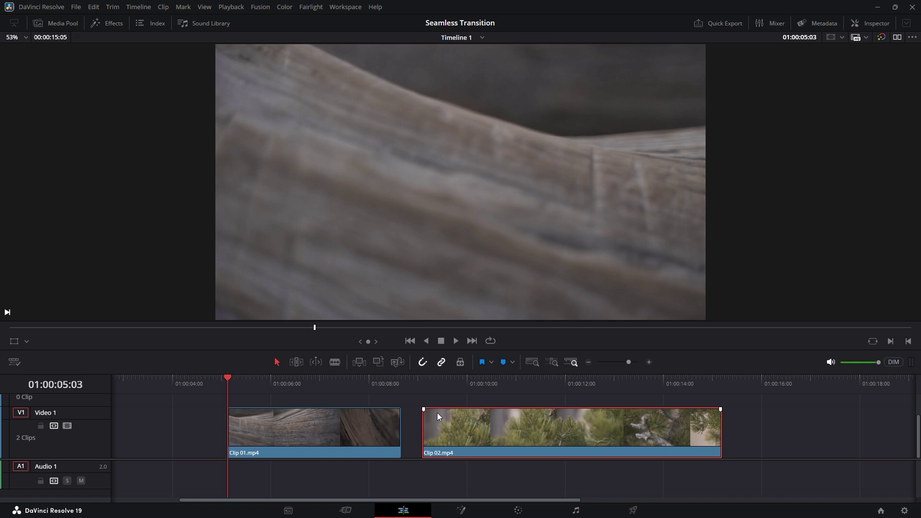
pyautogui.moveTo(421, 384); pyautogui.dragTo(499, 411)
pyautogui.moveTo(424, 441); pyautogui.dragTo(500, 438)
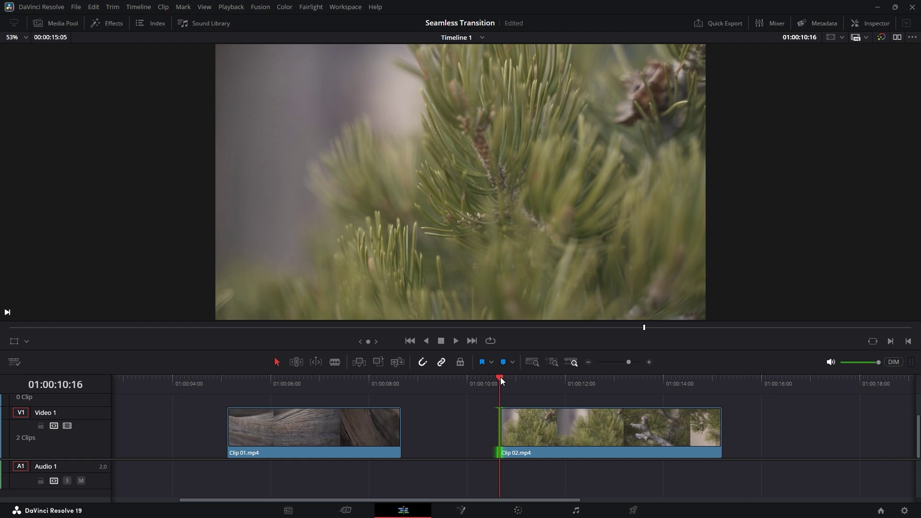
pyautogui.moveTo(499, 377); pyautogui.dragTo(690, 435)
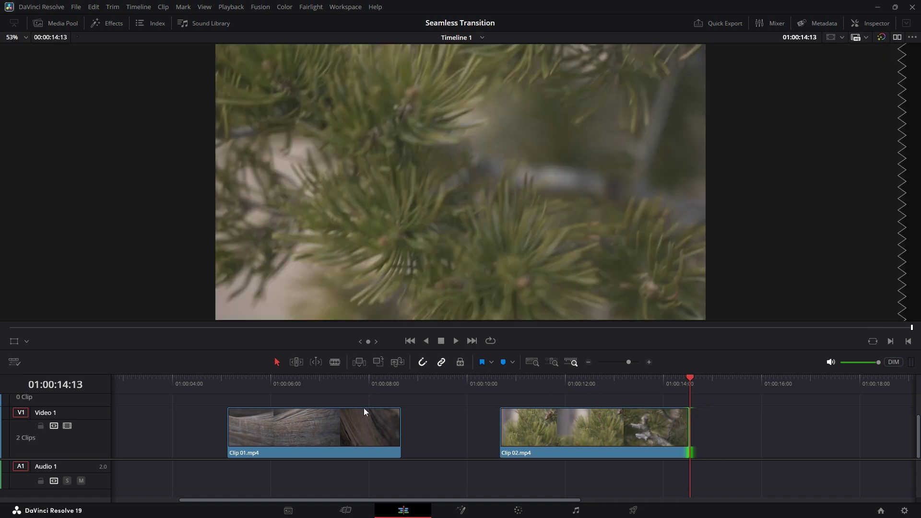
# Butt Clip 01 and Clip 02 together on V1 with no gap, then scrub across the cut.
pyautogui.moveTo(562, 434); pyautogui.dragTo(505, 436)
pyautogui.moveTo(370, 433); pyautogui.dragTo(409, 433)
pyautogui.moveTo(384, 378); pyautogui.dragTo(631, 408)
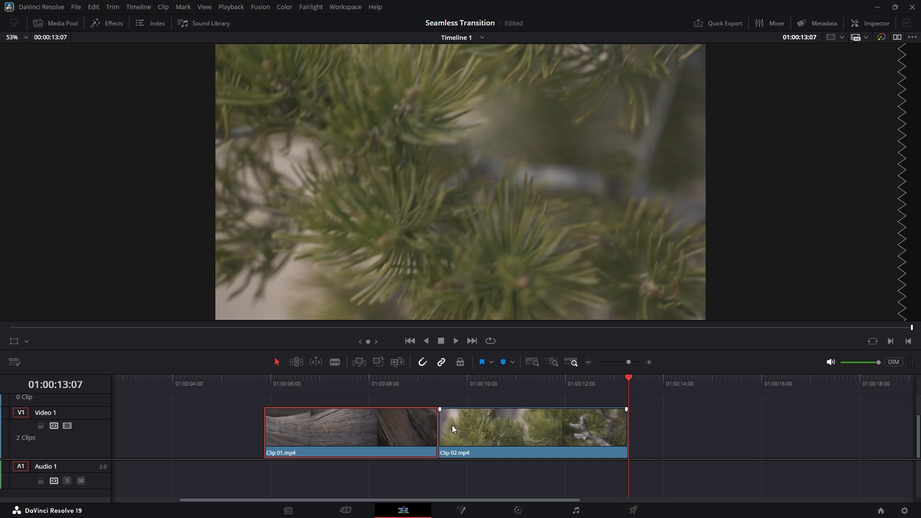
# Set Clip 02 to Reverse Speed in the Change Clip Speed dialog.
pyautogui.rightClick(517, 423)
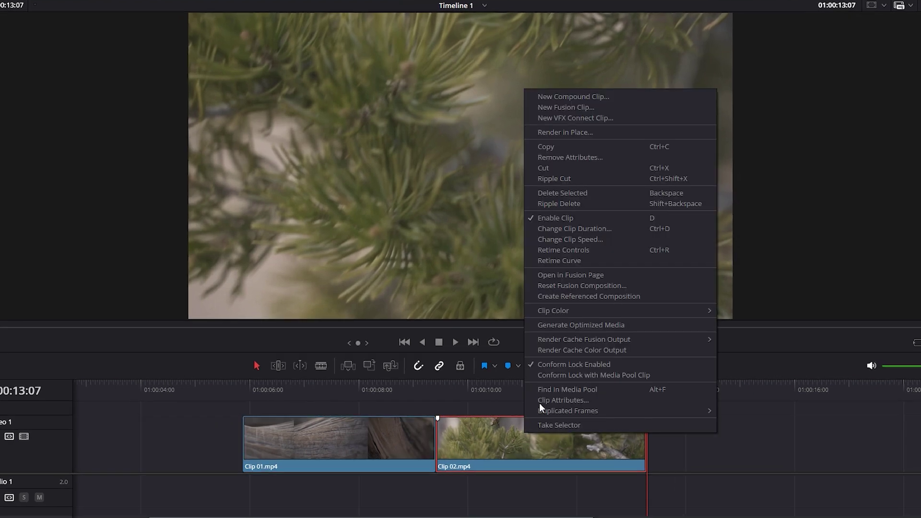
pyautogui.click(565, 240)
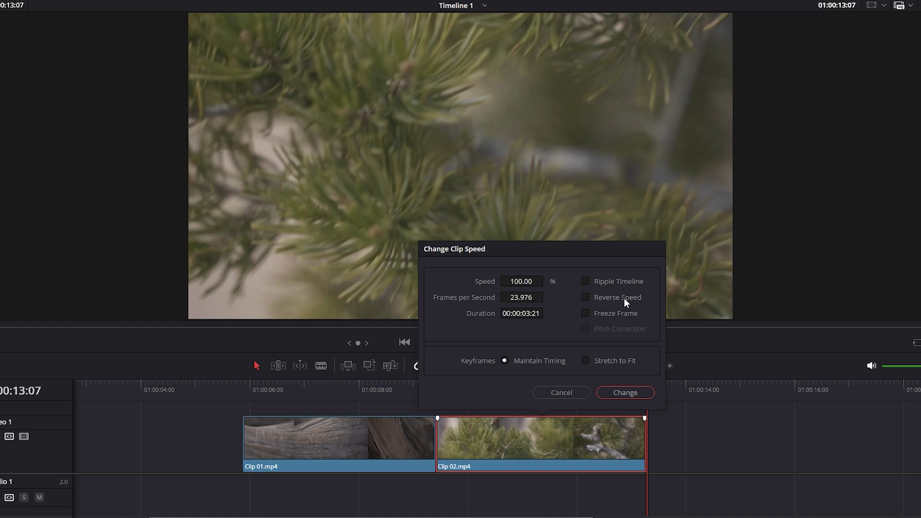
pyautogui.click(586, 298)
pyautogui.click(617, 393)
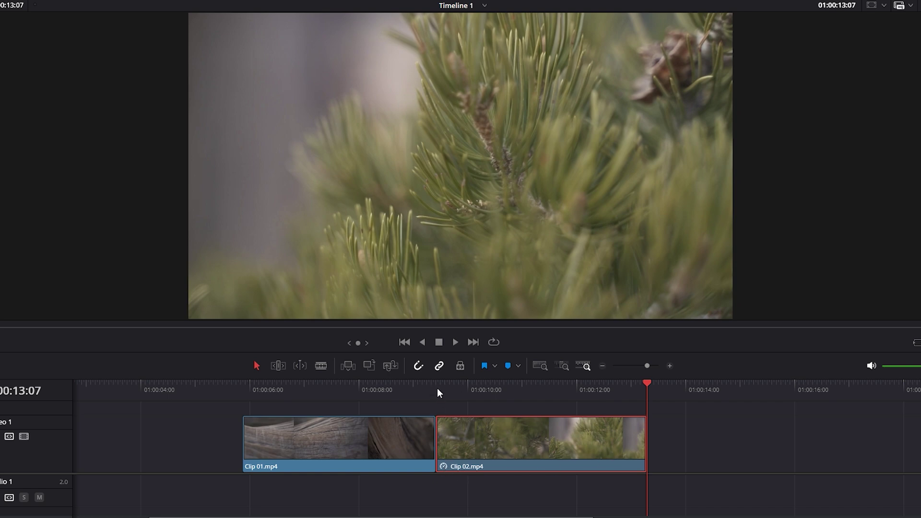
# Play back the cut between Clip 01 and the reversed Clip 02 at about 01:00:09:10.
pyautogui.moveTo(437, 386); pyautogui.dragTo(299, 391)
pyautogui.press('space')
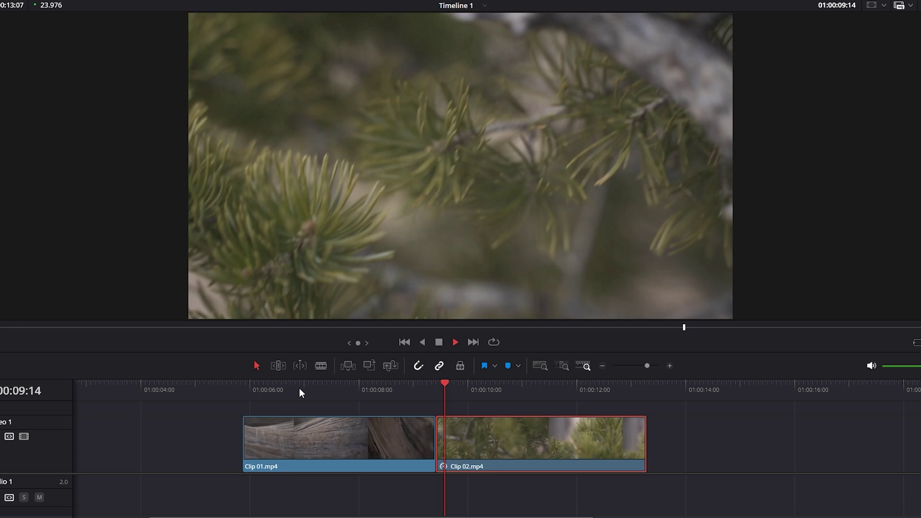
pyautogui.press('space')
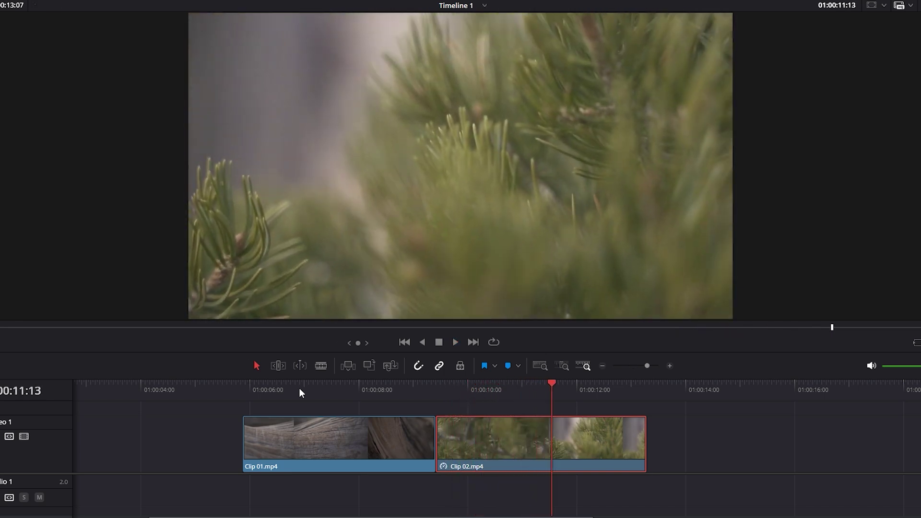
pyautogui.moveTo(406, 388); pyautogui.dragTo(436, 397)
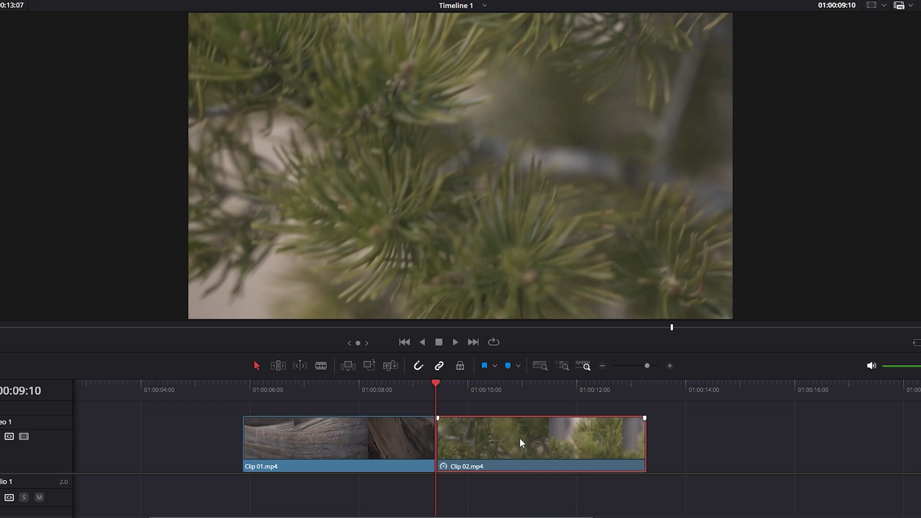
# Show Clip 02's retime controls and add a speed point near 01:00:11:02.
pyautogui.rightClick(520, 440)
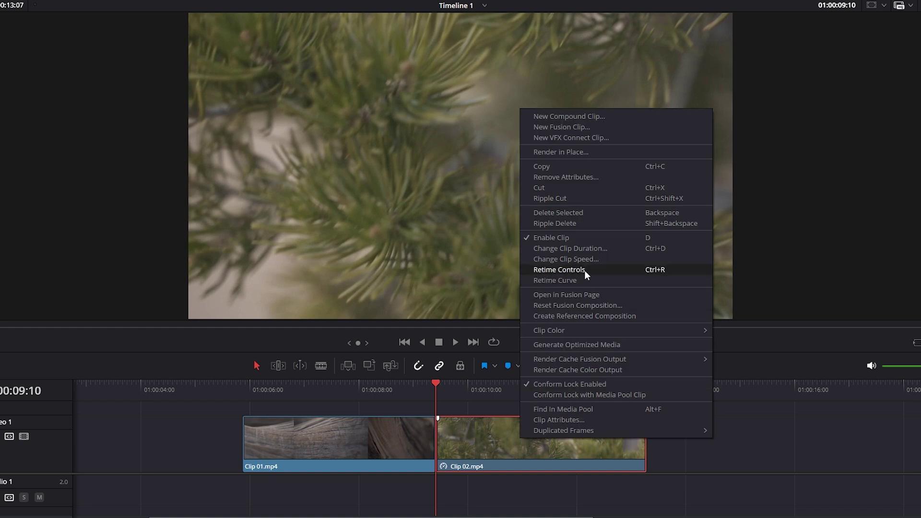
pyautogui.click(557, 270)
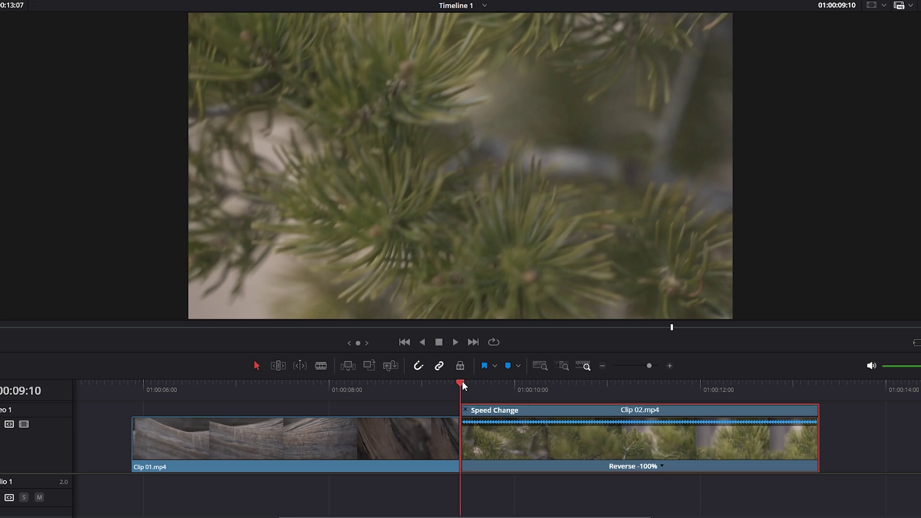
pyautogui.moveTo(464, 391); pyautogui.dragTo(615, 419)
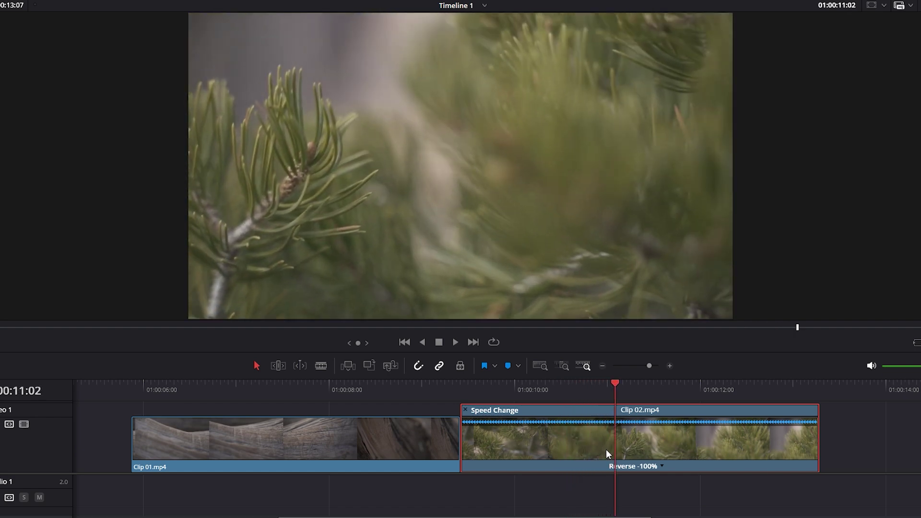
pyautogui.click(663, 467)
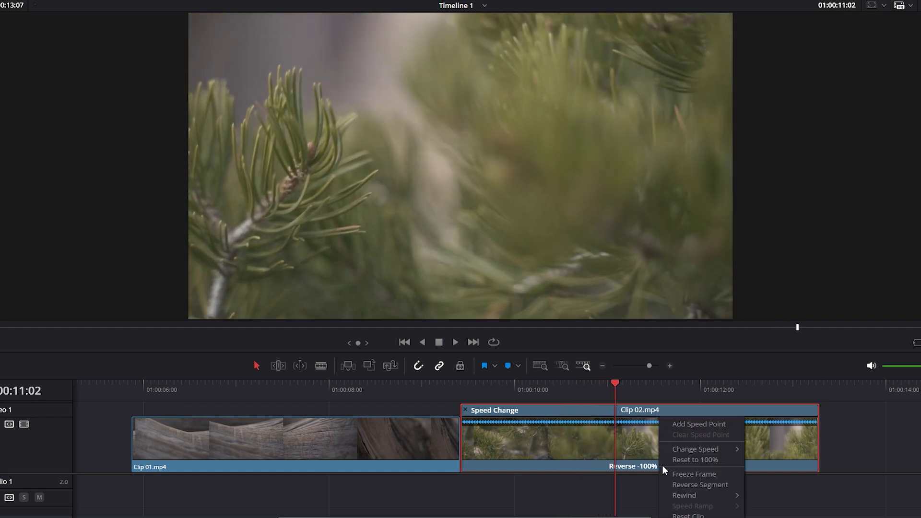
pyautogui.click(683, 425)
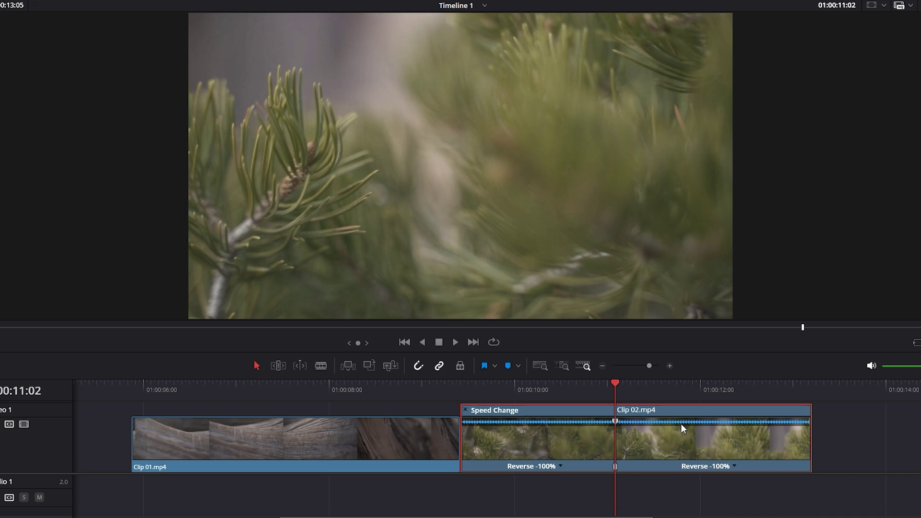
pyautogui.moveTo(620, 386); pyautogui.dragTo(632, 388)
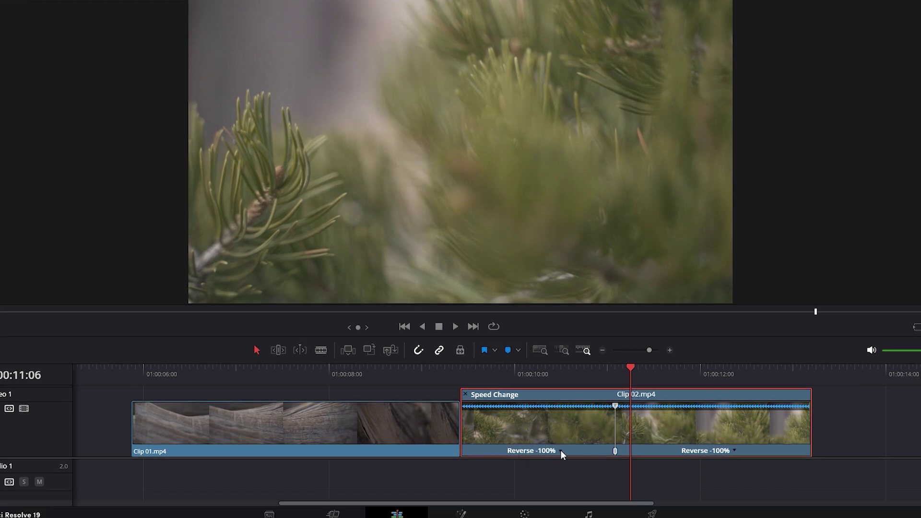
# Change Clip 02's first speed section to Reverse -200%.
pyautogui.click(562, 469)
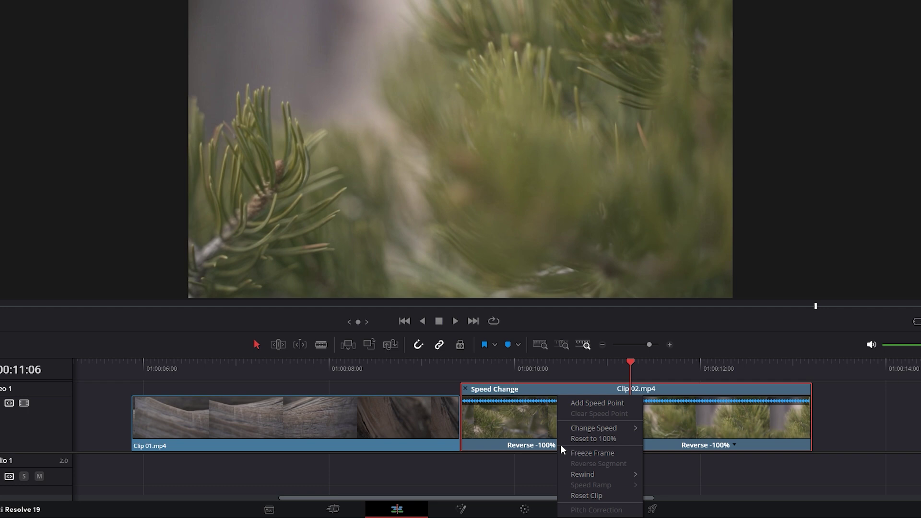
pyautogui.moveTo(572, 432)
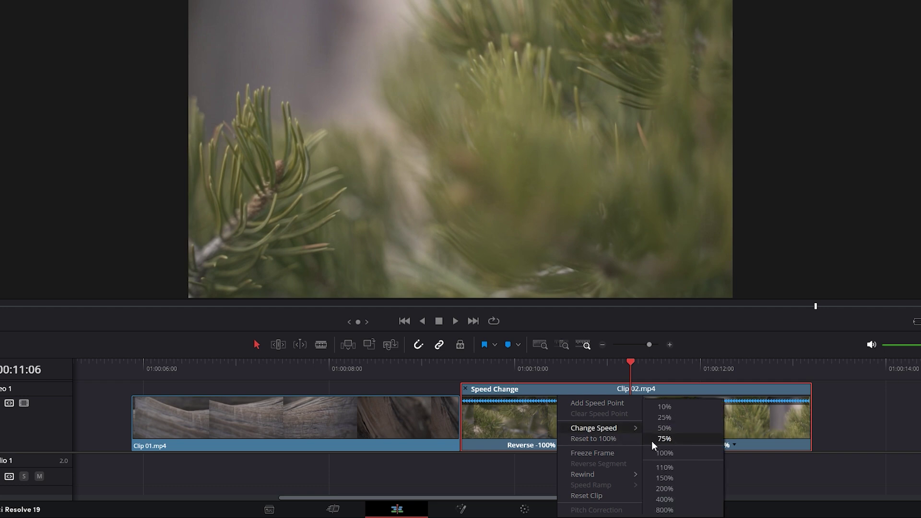
pyautogui.click(665, 488)
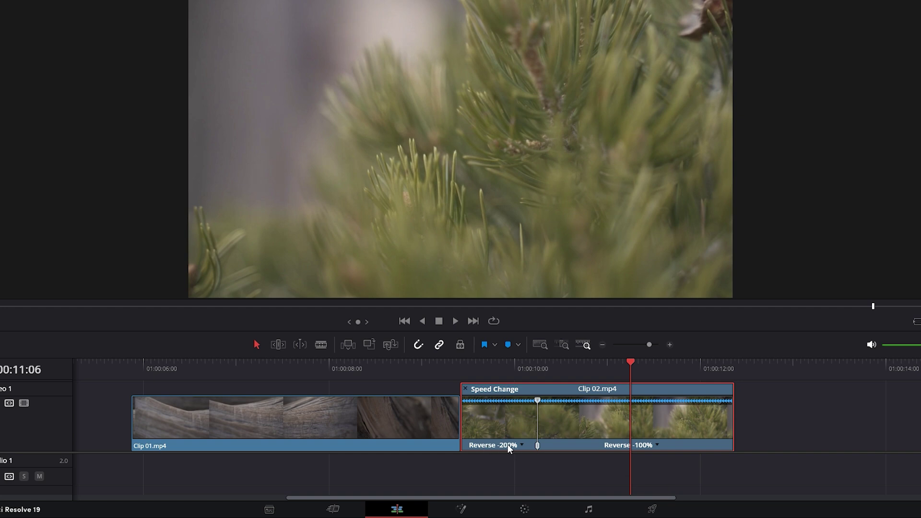
# Play back the transition from the cut to preview the faster reverse section.
pyautogui.click(463, 371)
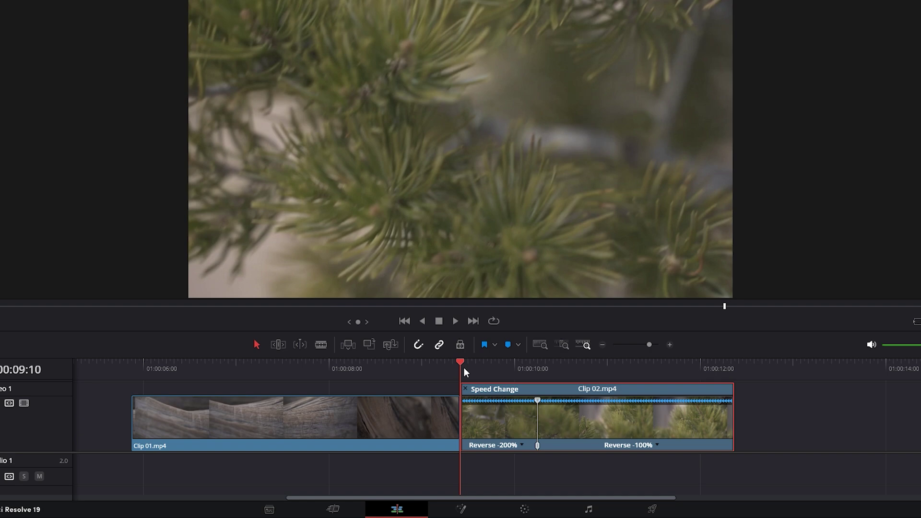
pyautogui.press('space')
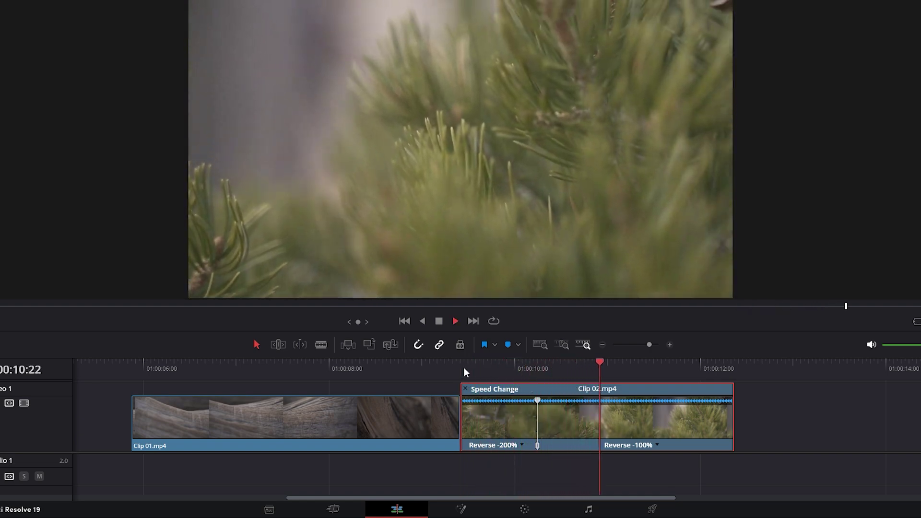
pyautogui.click(464, 373)
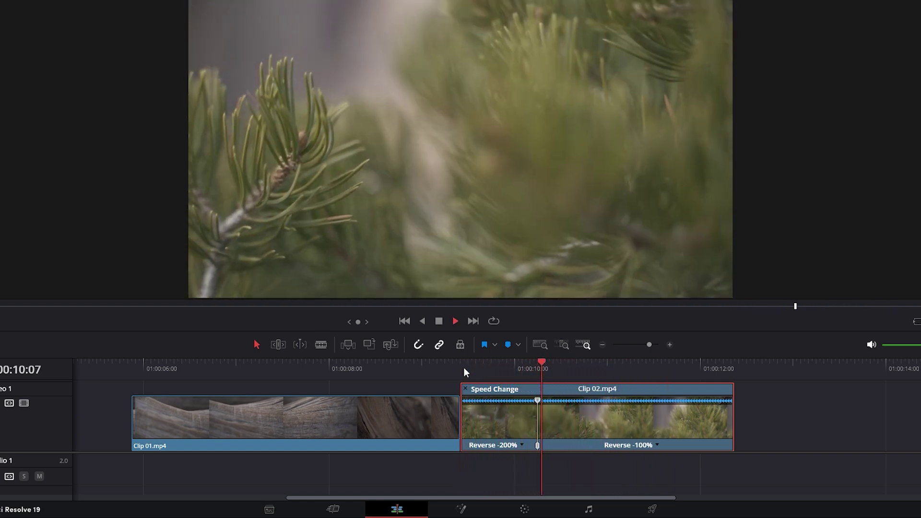
pyautogui.press('space')
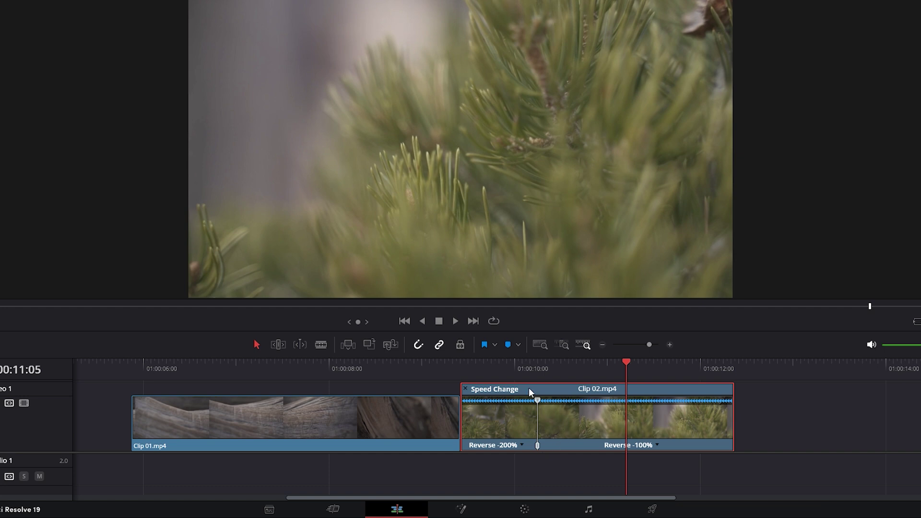
# Show Clip 02's Retime Curve and enlarge the timeline and Video 1 track to see it.
pyautogui.rightClick(501, 417)
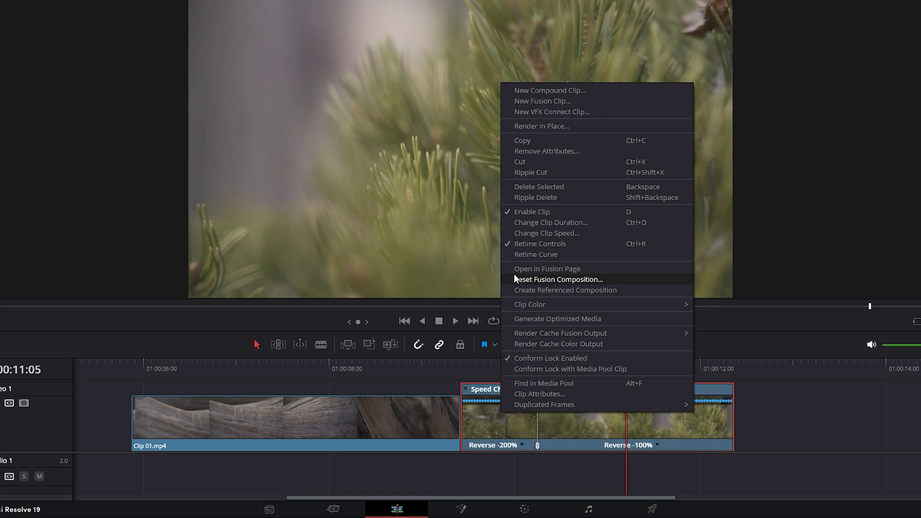
pyautogui.click(528, 254)
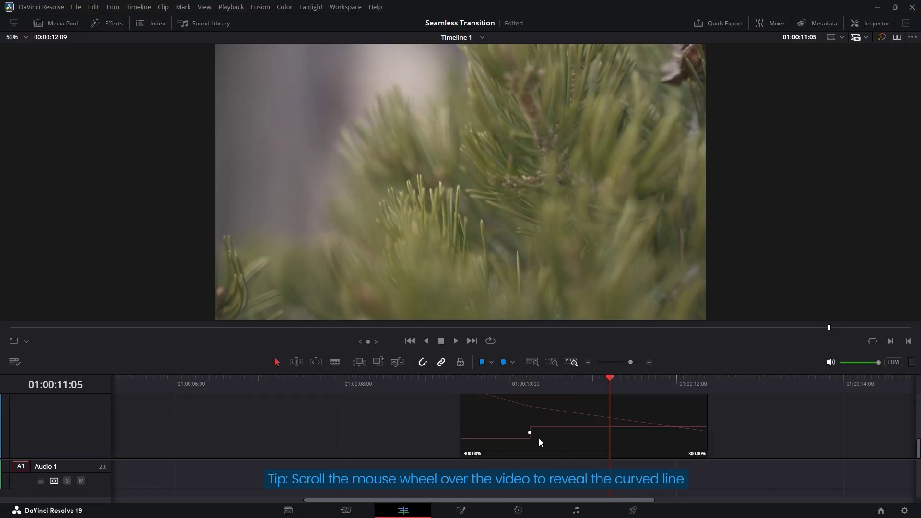
pyautogui.moveTo(501, 349); pyautogui.dragTo(486, 245)
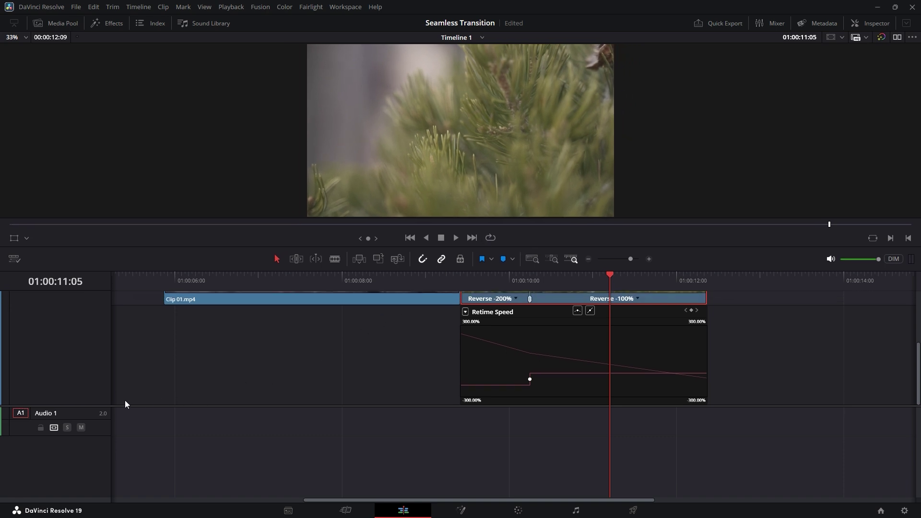
pyautogui.moveTo(105, 405); pyautogui.dragTo(99, 473)
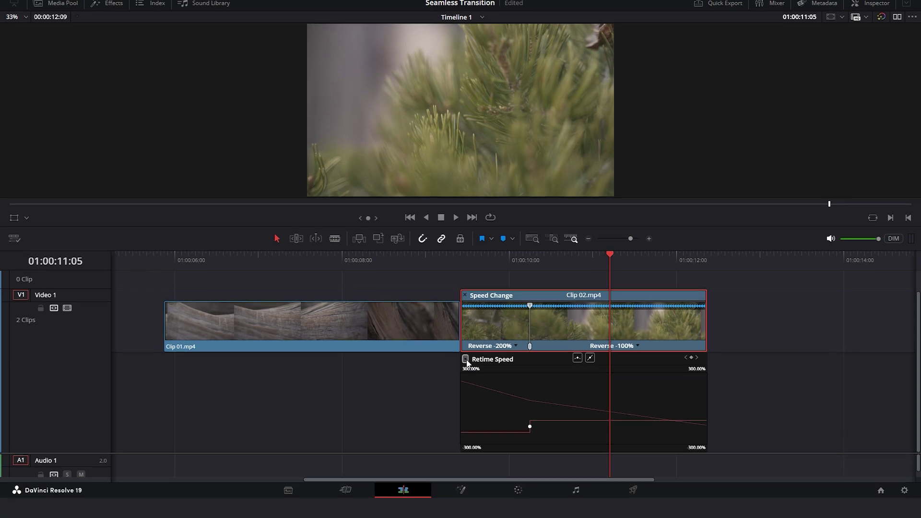
pyautogui.click(465, 379)
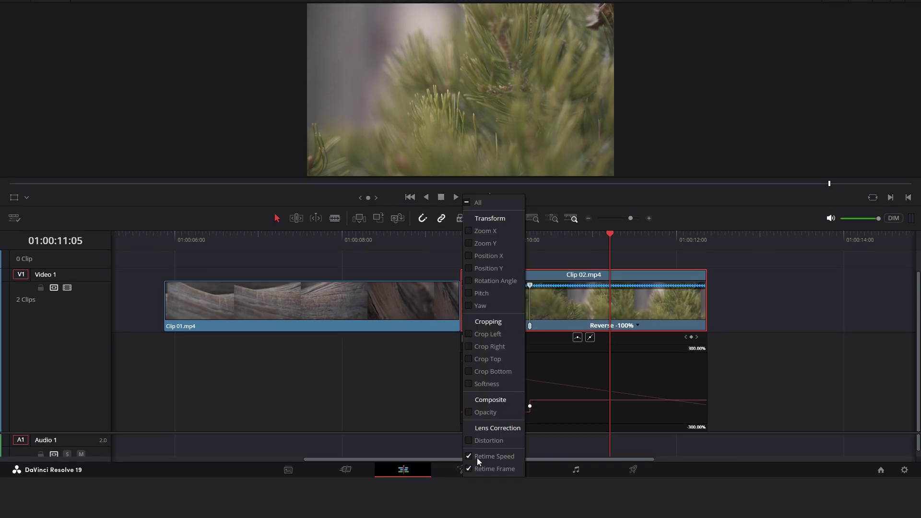
pyautogui.click(552, 376)
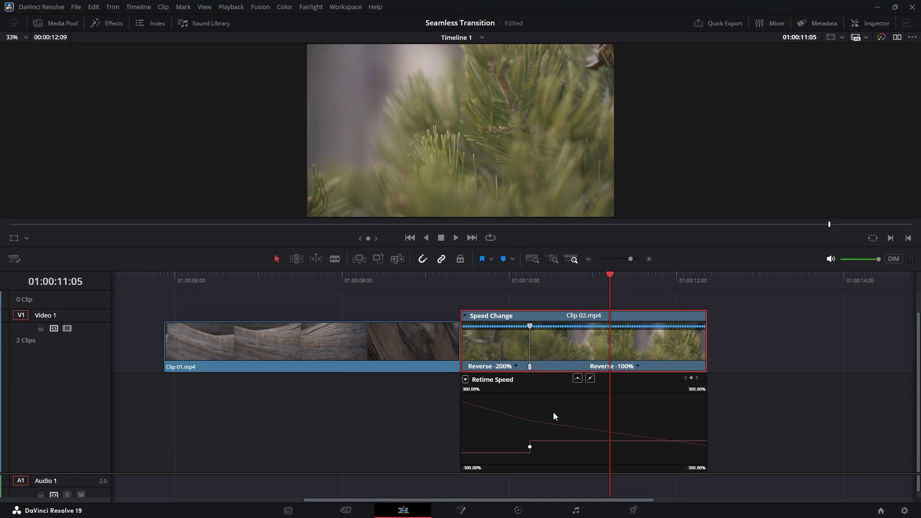
pyautogui.moveTo(505, 451)
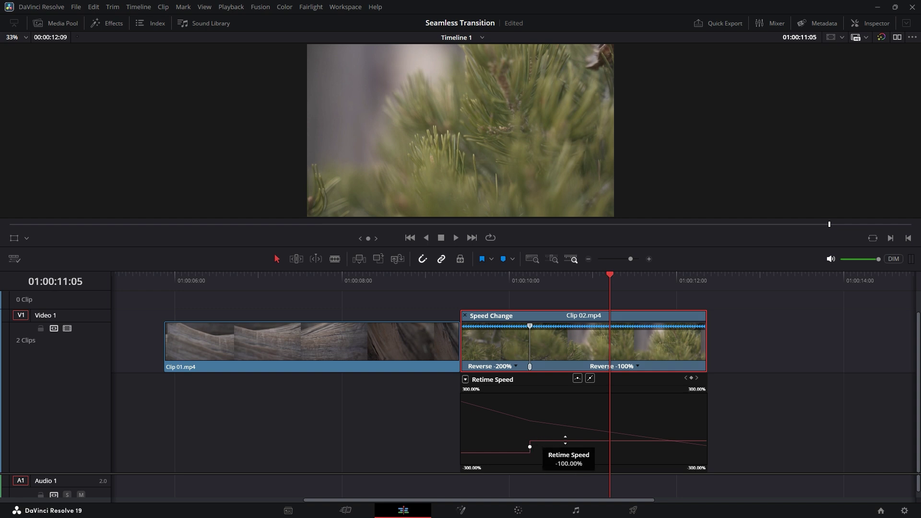
# Make Clip 02's speed keyframe a bezier and lengthen its ease handle.
pyautogui.click(530, 447)
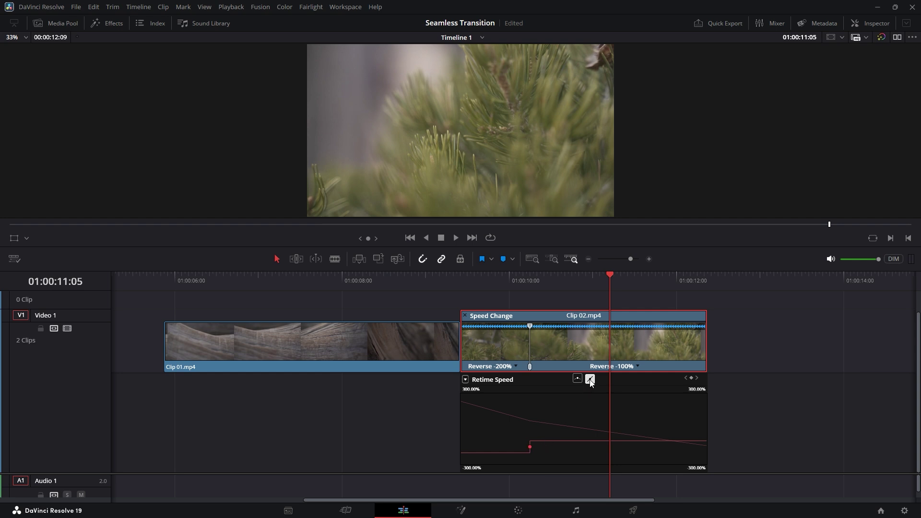
pyautogui.click(578, 379)
pyautogui.moveTo(505, 447); pyautogui.dragTo(487, 446)
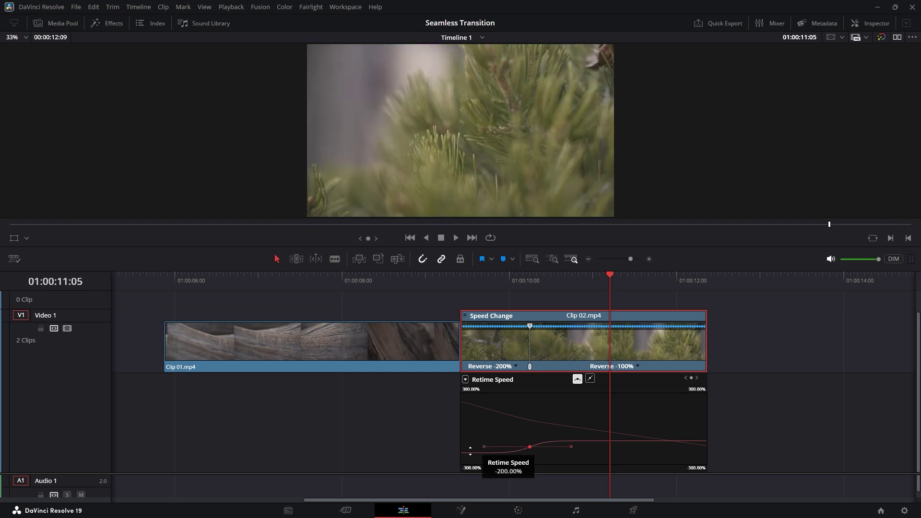
# Drag Clip 02's first curve section down to about Reverse -238%, keeping the second at -100%.
pyautogui.moveTo(468, 451); pyautogui.dragTo(465, 464)
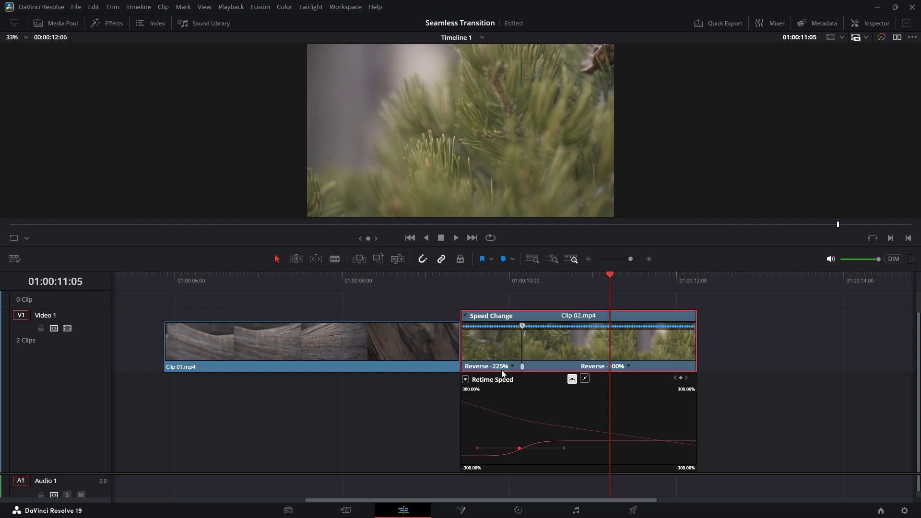
pyautogui.moveTo(610, 278); pyautogui.dragTo(642, 277)
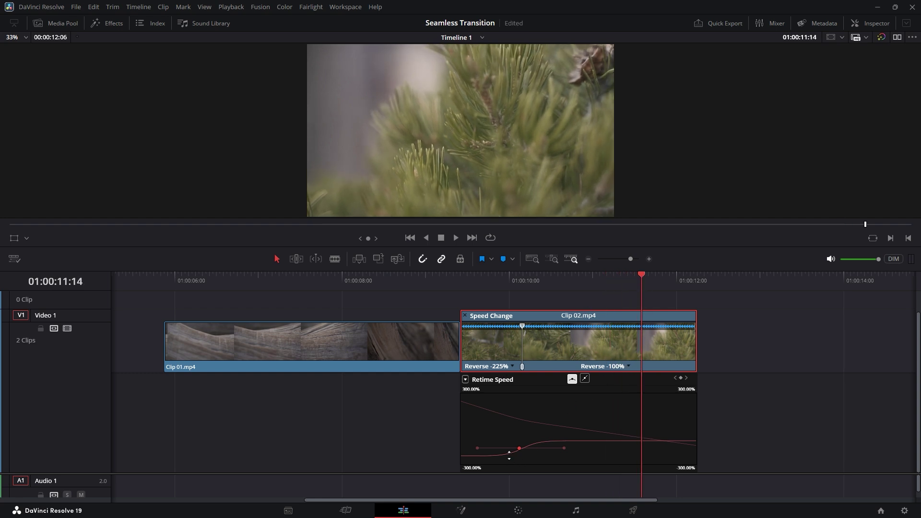
pyautogui.moveTo(509, 454); pyautogui.dragTo(514, 459)
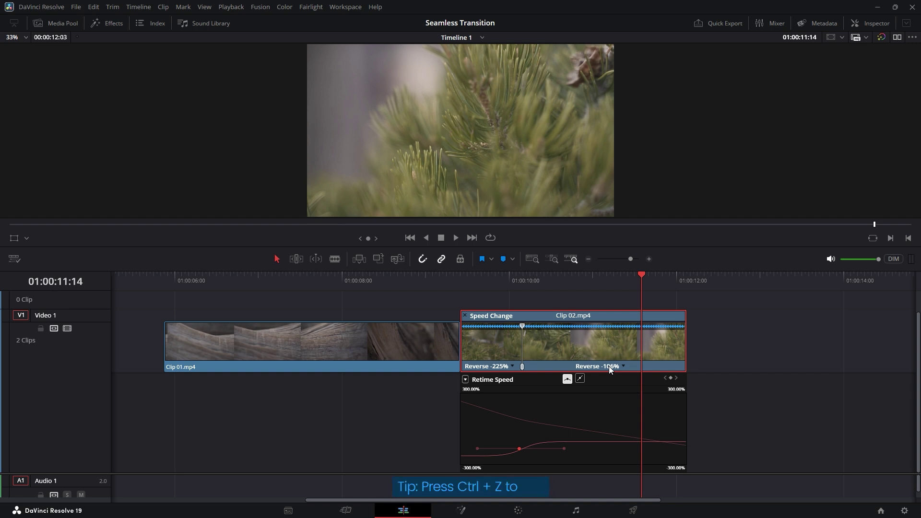
pyautogui.hotkey('ctrl', 'z')
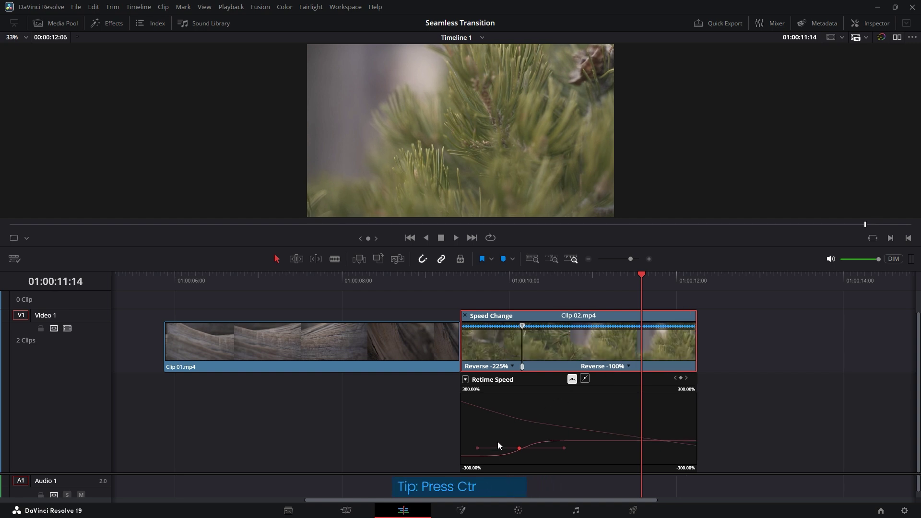
pyautogui.moveTo(468, 455)
pyautogui.moveTo(466, 454); pyautogui.dragTo(465, 468)
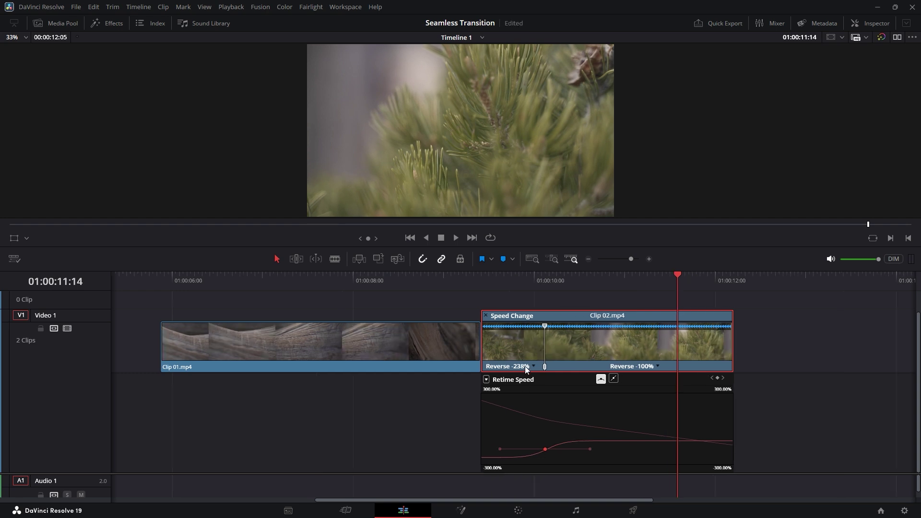
# Play and scrub through Clip 02's speed ramp to review it.
pyautogui.click(378, 276)
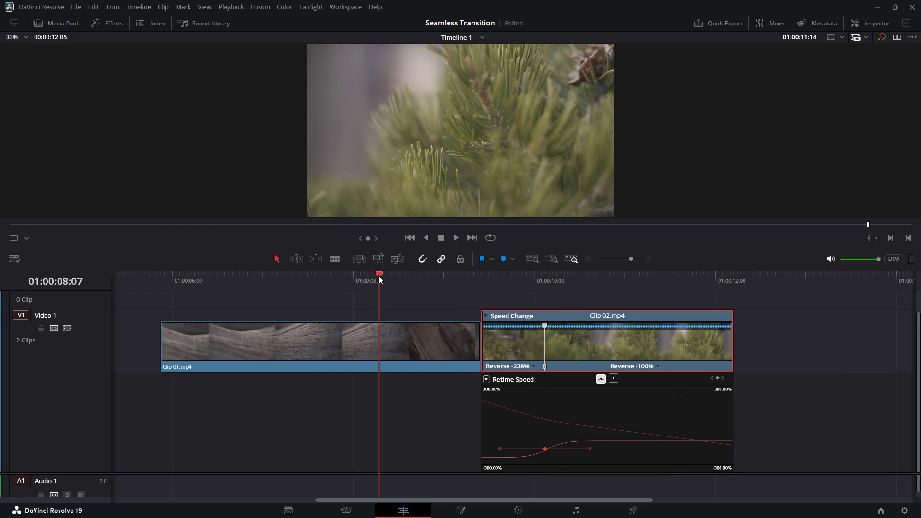
pyautogui.press('space')
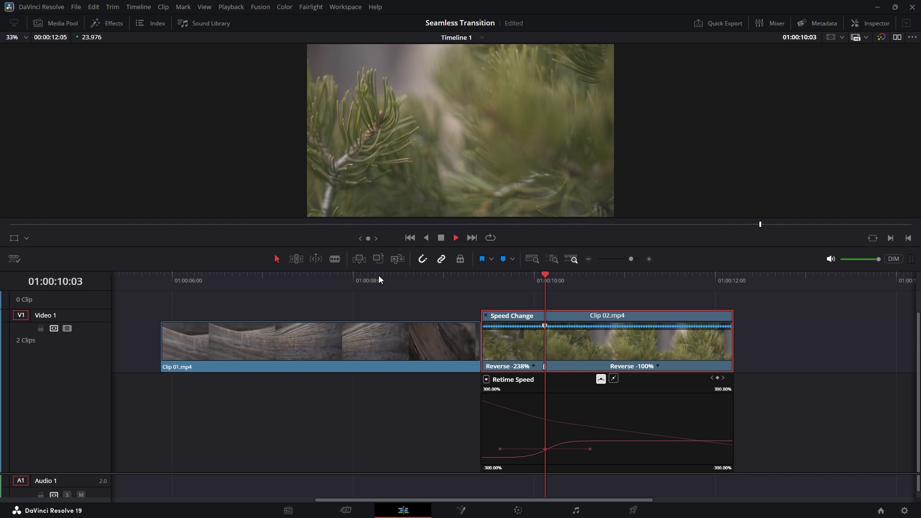
pyautogui.press('space')
pyautogui.moveTo(477, 278); pyautogui.dragTo(631, 296)
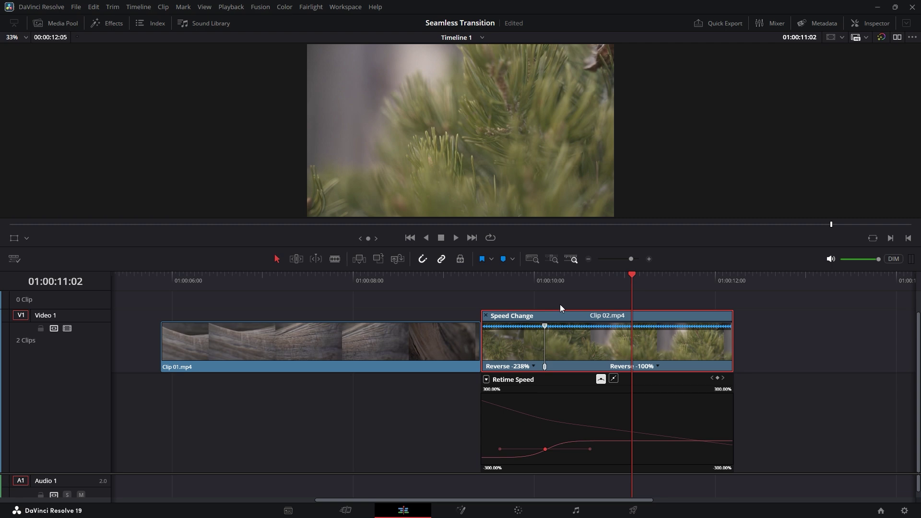
# Show Clip 01's retime controls at 100% and park the playhead where it should speed up.
pyautogui.rightClick(384, 352)
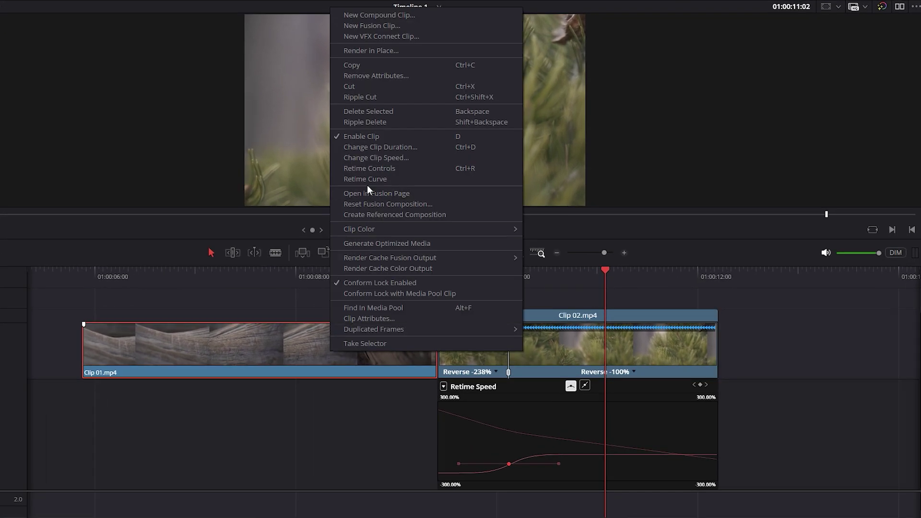
pyautogui.click(369, 168)
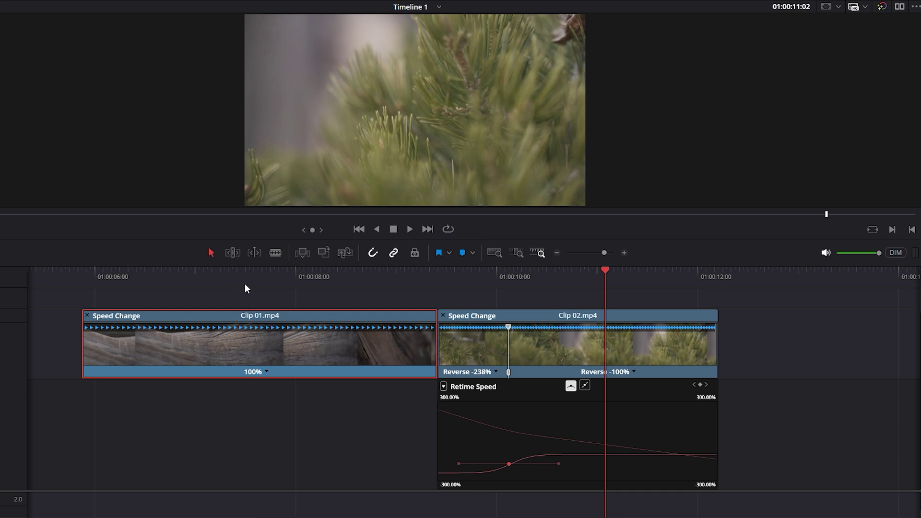
pyautogui.moveTo(246, 276); pyautogui.dragTo(287, 300)
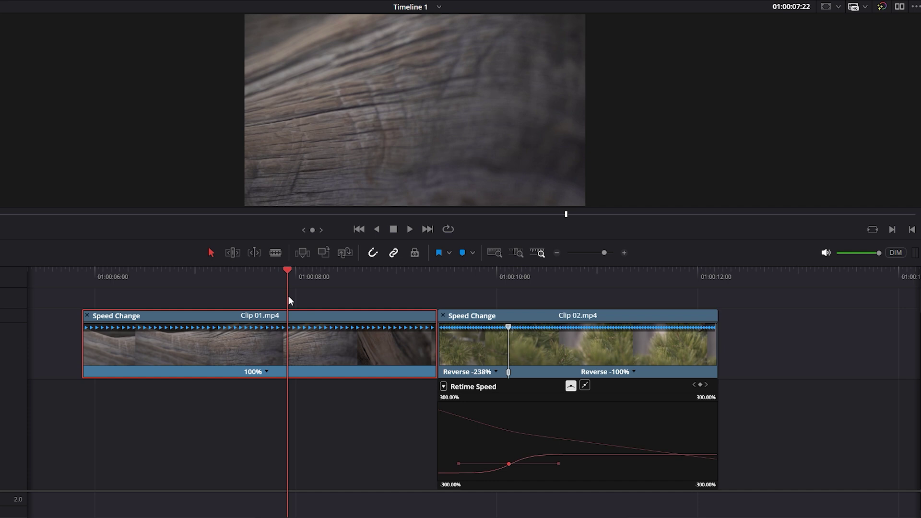
# Add a speed point to Clip 01 at the playhead and set its second section to 200%.
pyautogui.click(267, 373)
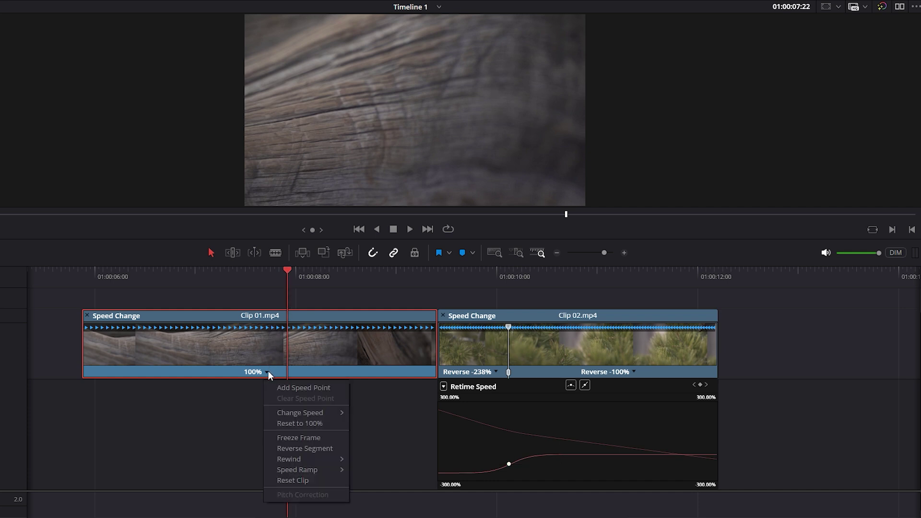
pyautogui.click(292, 387)
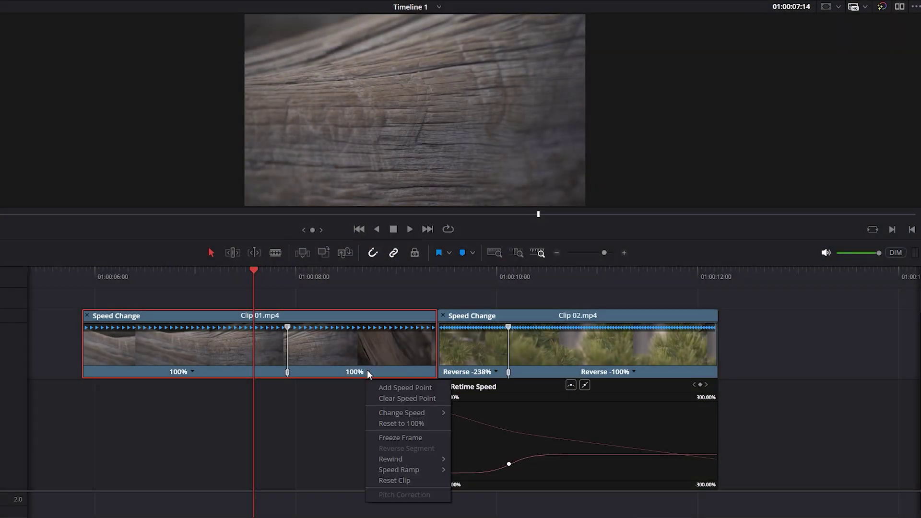
pyautogui.moveTo(389, 413)
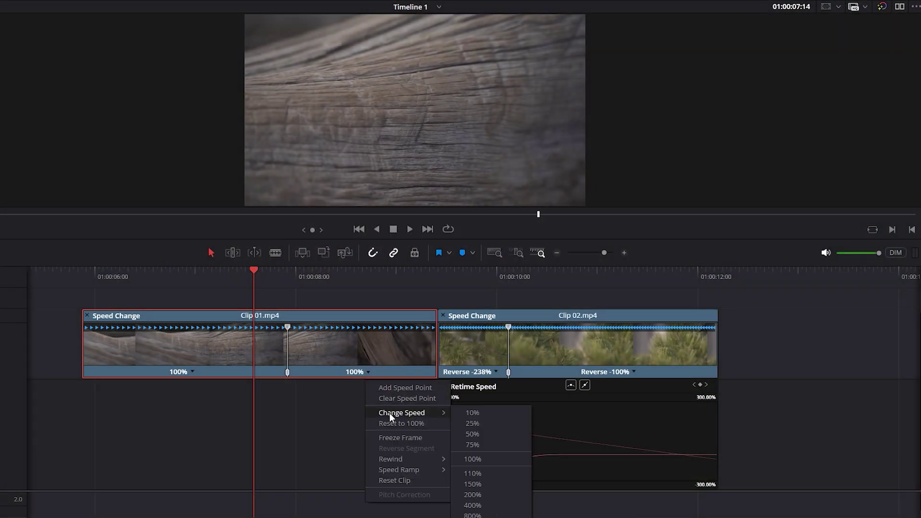
pyautogui.click(471, 495)
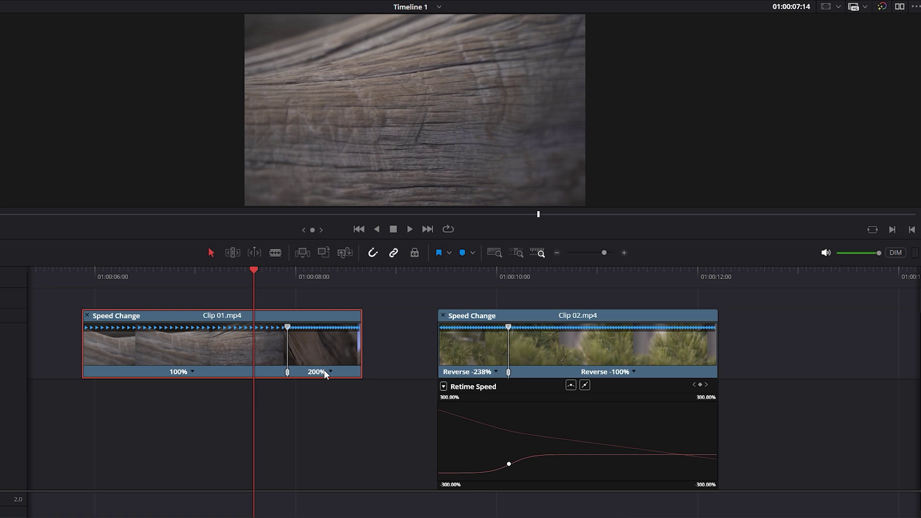
# Open Clip 01's retime curve, make its speed keyframe bezier, and widen the ease to 217%.
pyautogui.rightClick(211, 340)
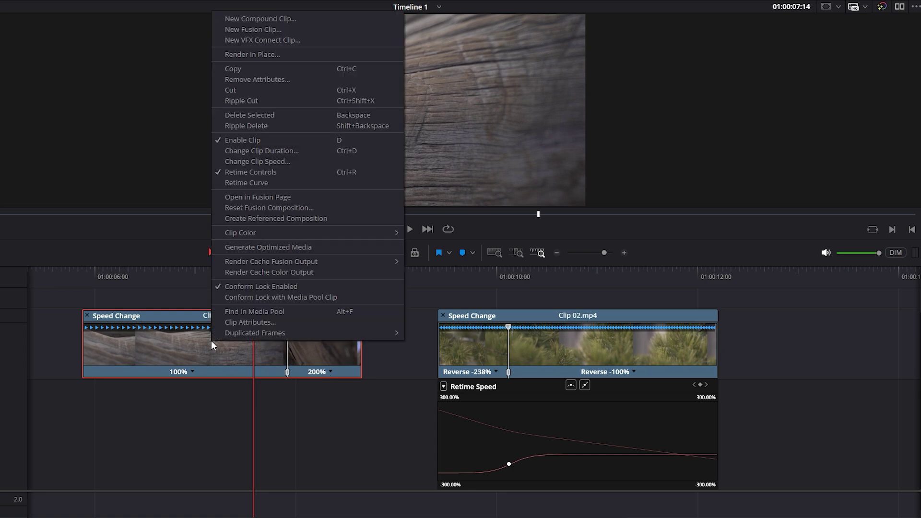
pyautogui.click(237, 183)
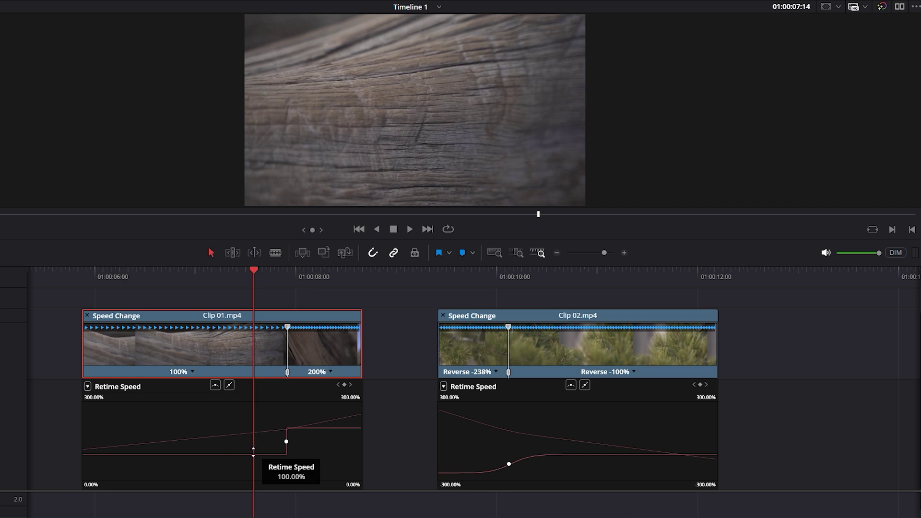
pyautogui.moveTo(336, 426)
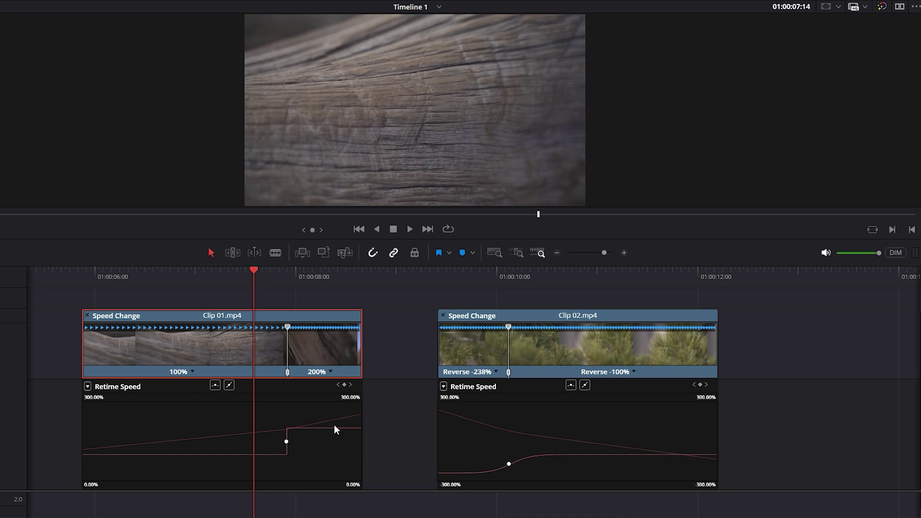
pyautogui.click(287, 442)
pyautogui.click(215, 385)
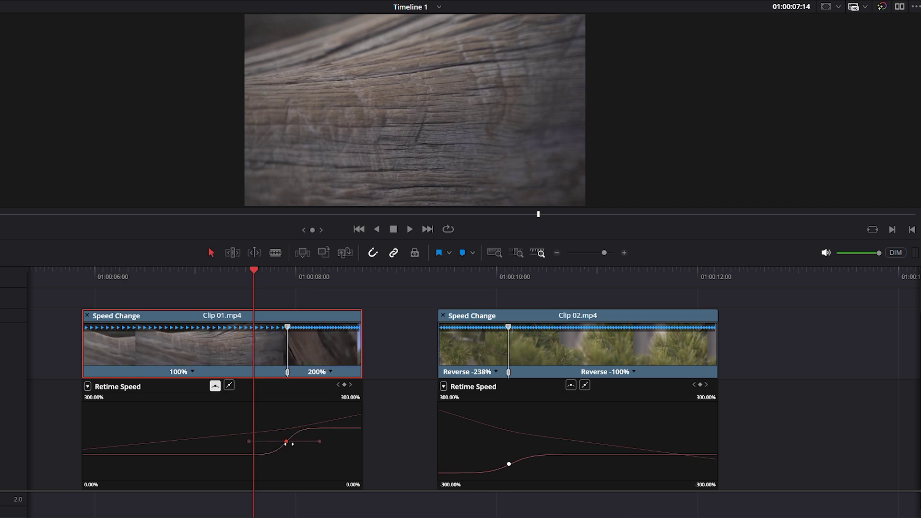
pyautogui.moveTo(319, 441); pyautogui.dragTo(358, 404)
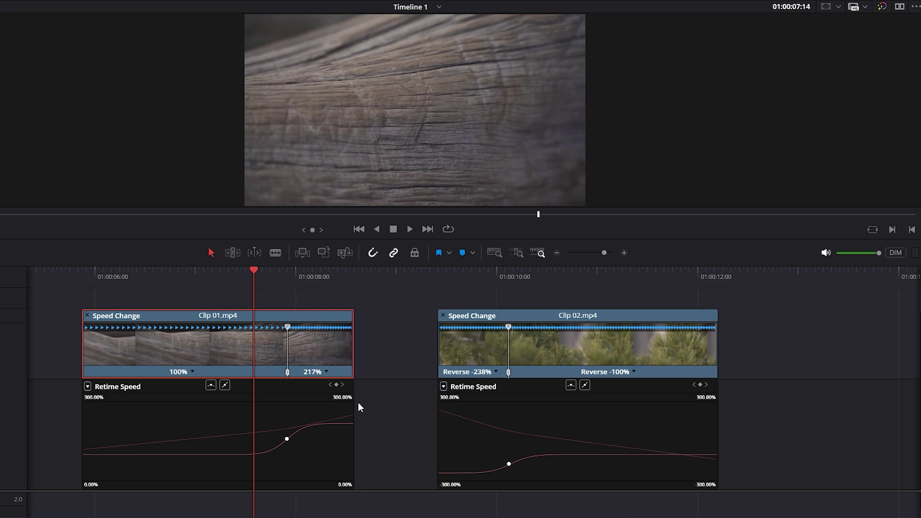
# Slide Clip 01 right and Clip 02 left until they butt together, then play through the cut.
pyautogui.moveTo(265, 355); pyautogui.dragTo(316, 358)
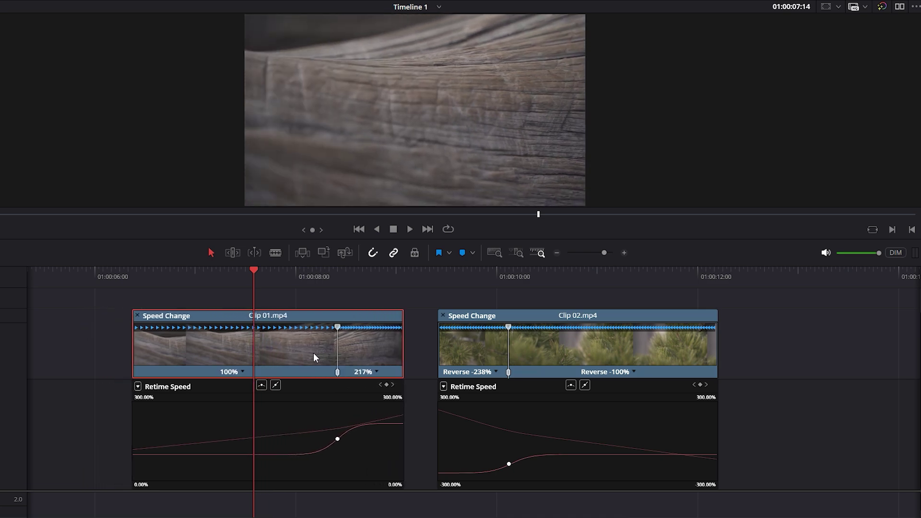
pyautogui.moveTo(527, 358); pyautogui.dragTo(496, 358)
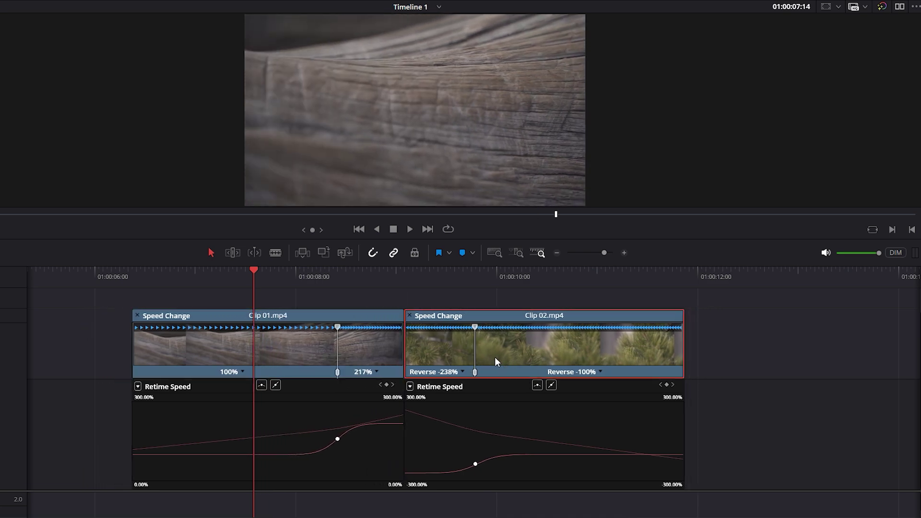
pyautogui.press('space')
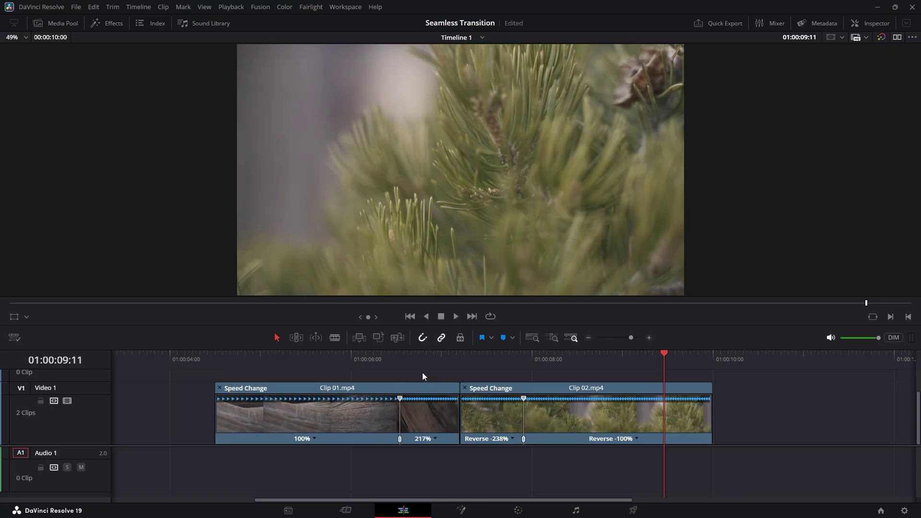
# Show the Media Pool and preview the Seamless Audio.mp3 whoosh clip.
pyautogui.click(66, 22)
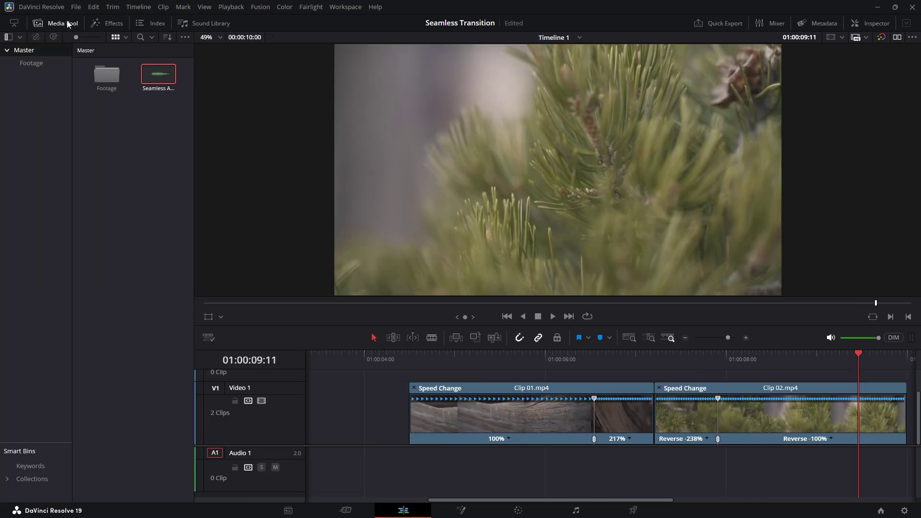
pyautogui.doubleClick(154, 73)
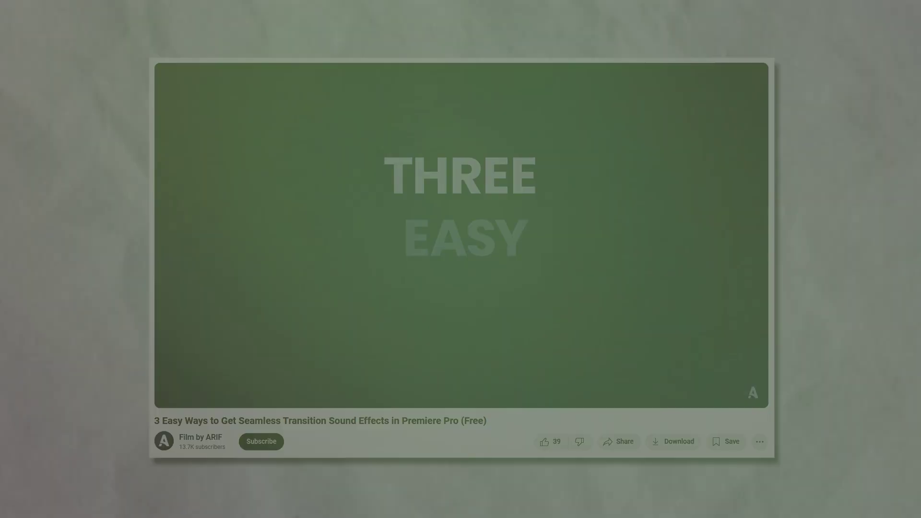